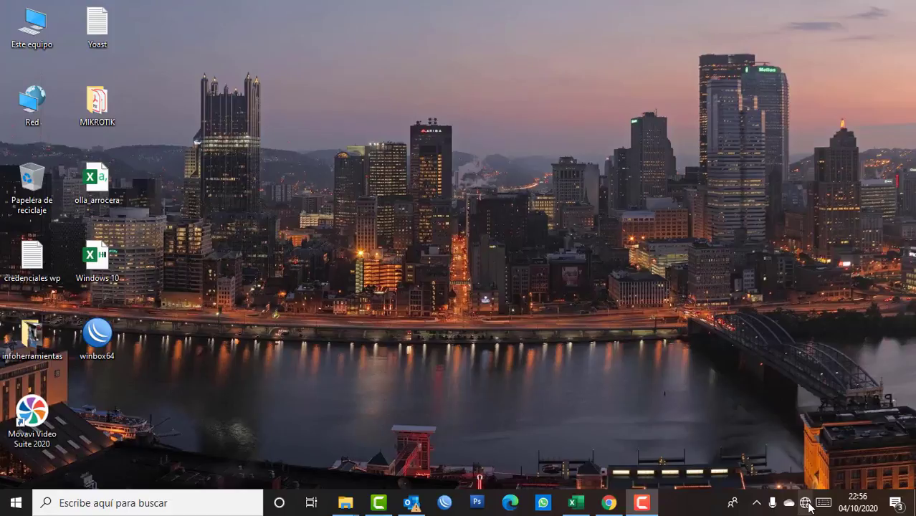
# - Turn airplane mode on and off again, and check the list of available Wi-Fi networks
pyautogui.click(806, 503)
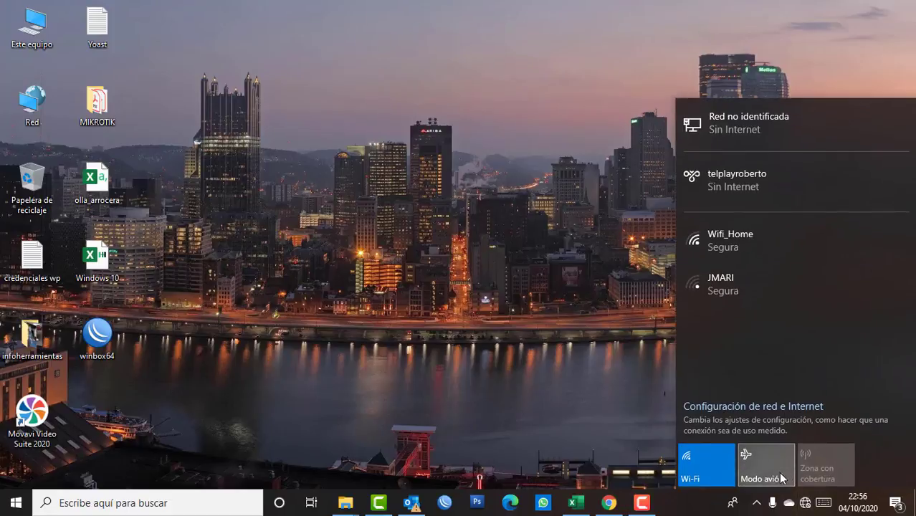
pyautogui.click(773, 479)
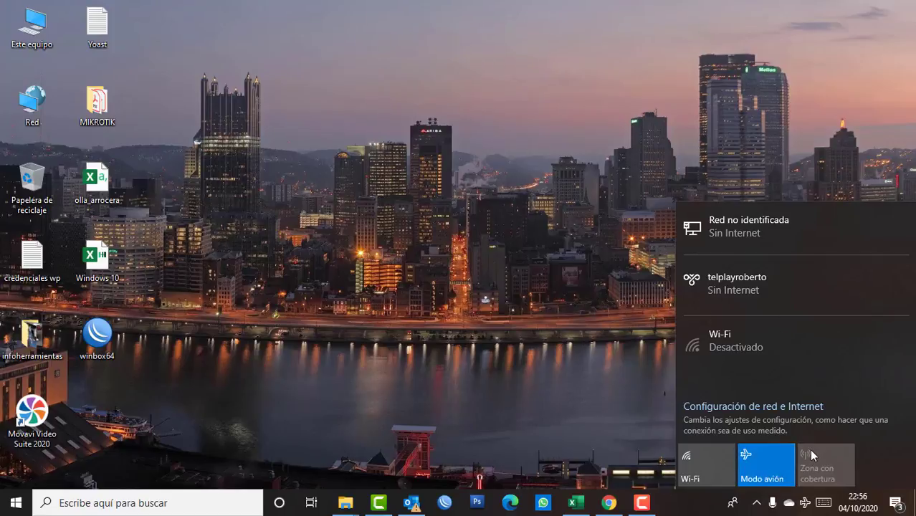
pyautogui.click(765, 466)
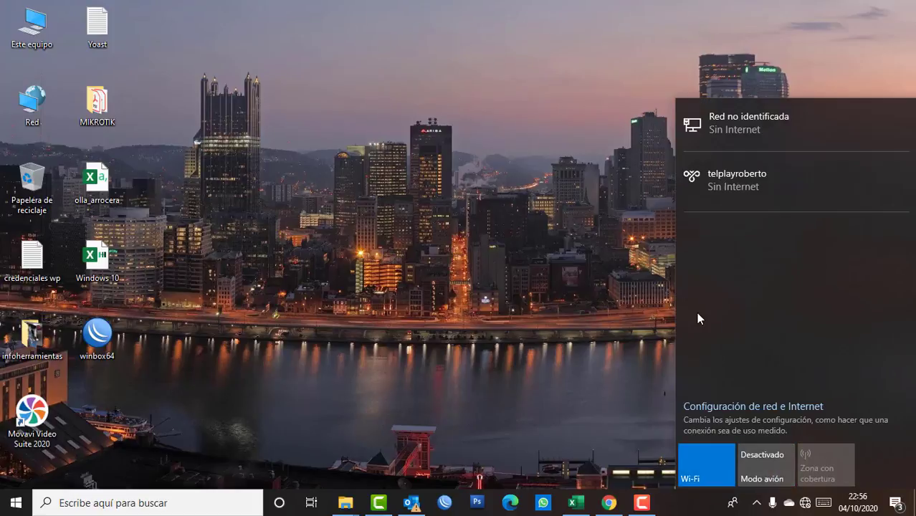
pyautogui.click(533, 362)
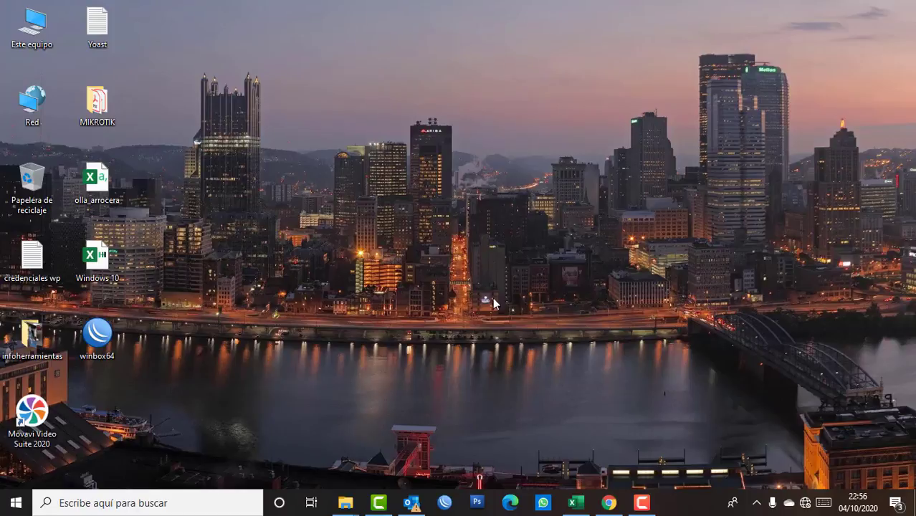
pyautogui.click(805, 504)
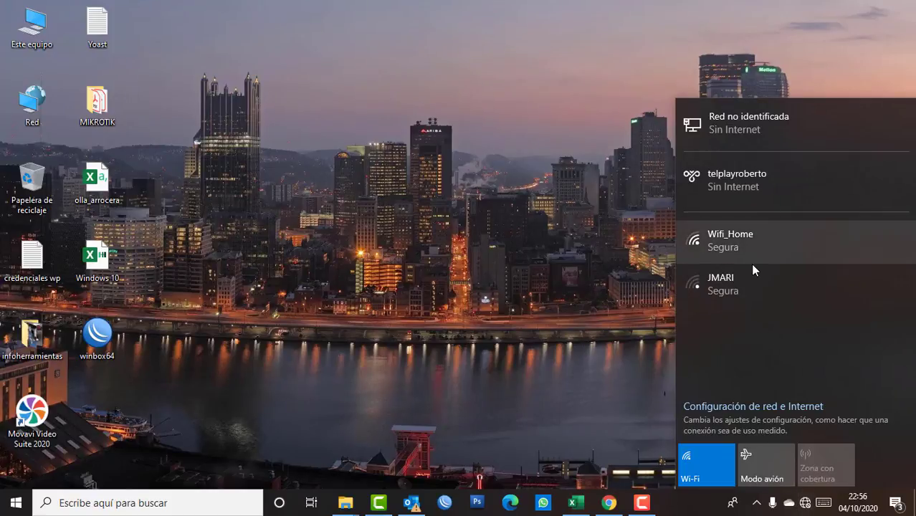
pyautogui.click(666, 256)
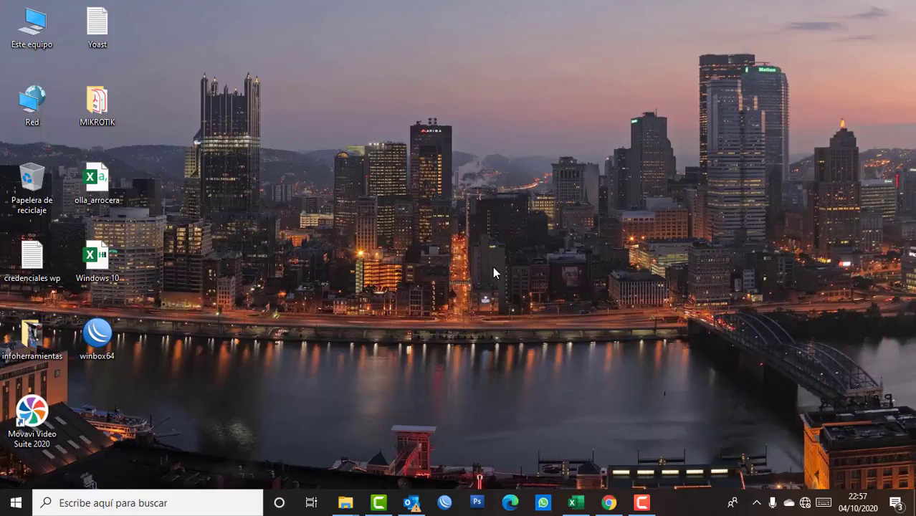
# - Open Computer Management for this PC from the desktop and move its window clear of the icons
pyautogui.rightClick(38, 29)
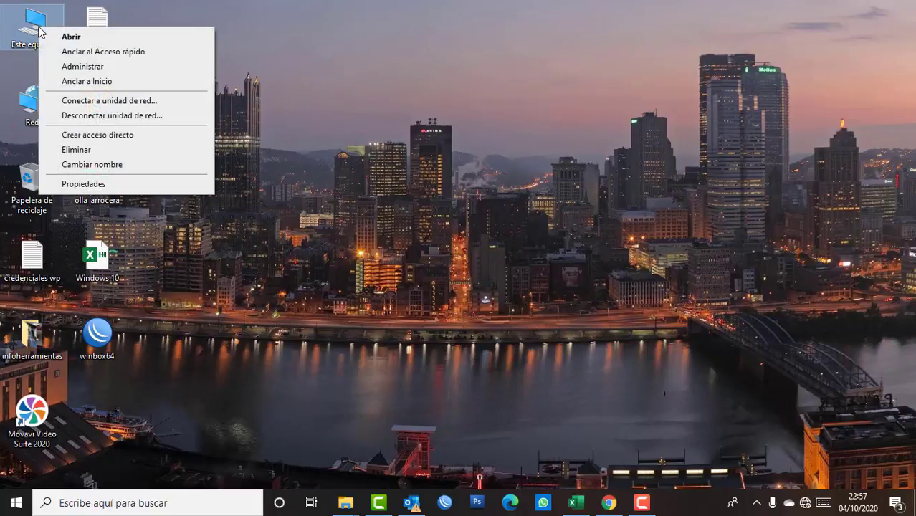
pyautogui.click(83, 66)
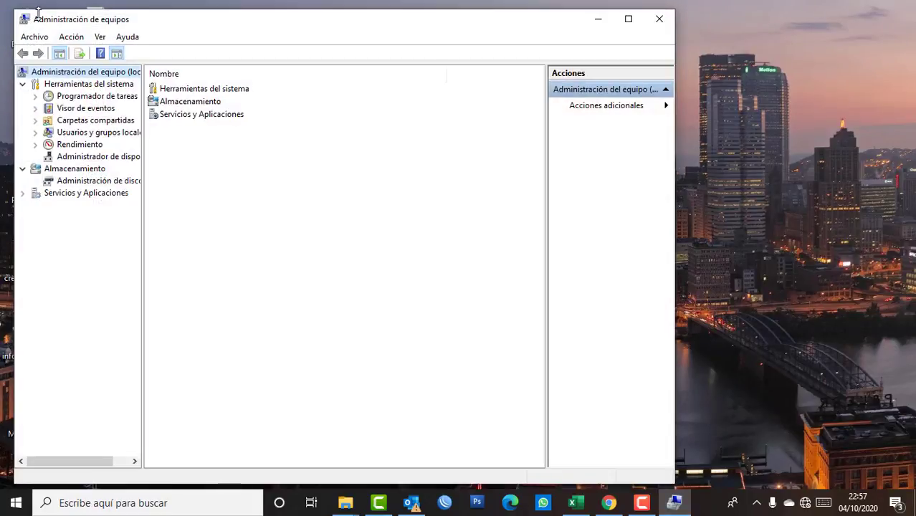
pyautogui.moveTo(37, 14); pyautogui.dragTo(251, 10)
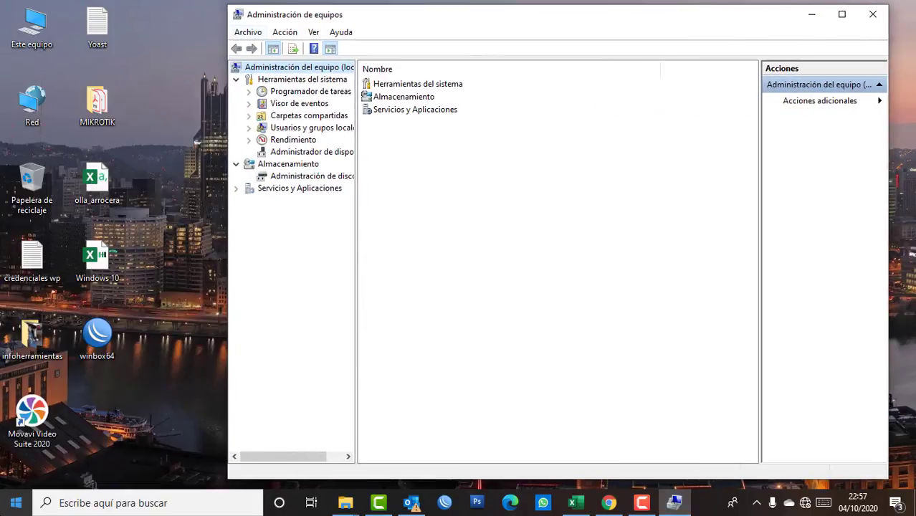
# - Open a new Computer Management window maximized with a wider console tree, closing the earlier window
pyautogui.rightClick(11, 507)
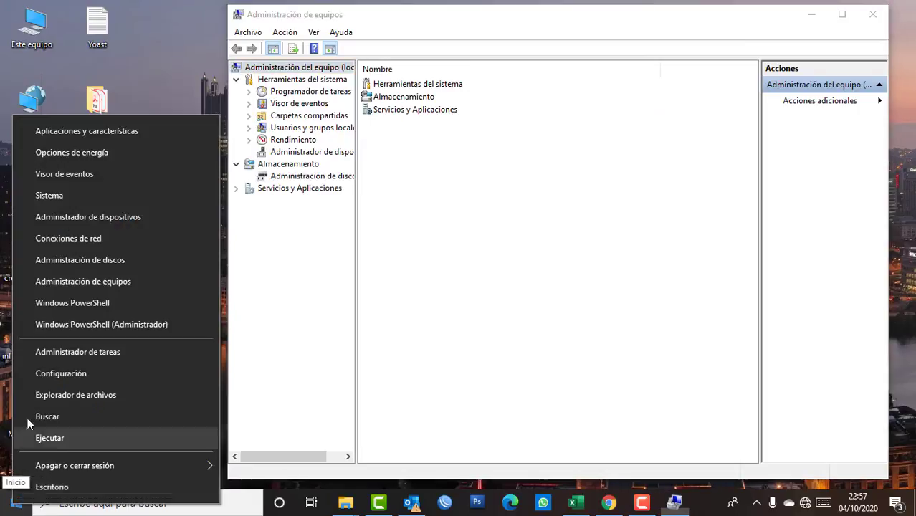
pyautogui.click(83, 281)
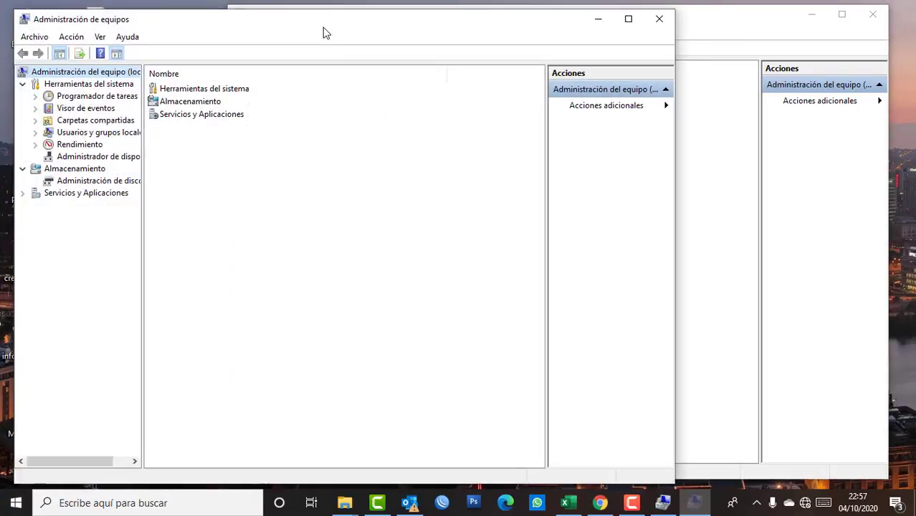
pyautogui.moveTo(311, 32); pyautogui.dragTo(523, 53)
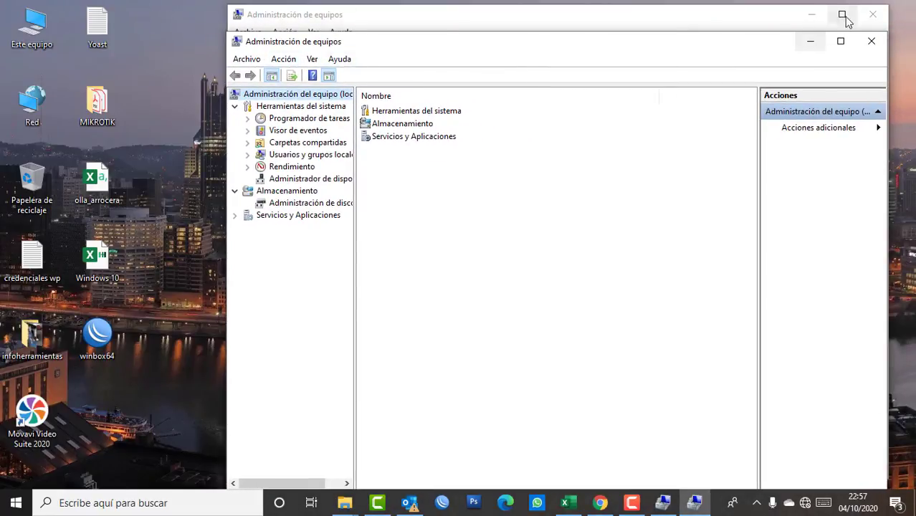
pyautogui.click(872, 15)
pyautogui.doubleClick(496, 42)
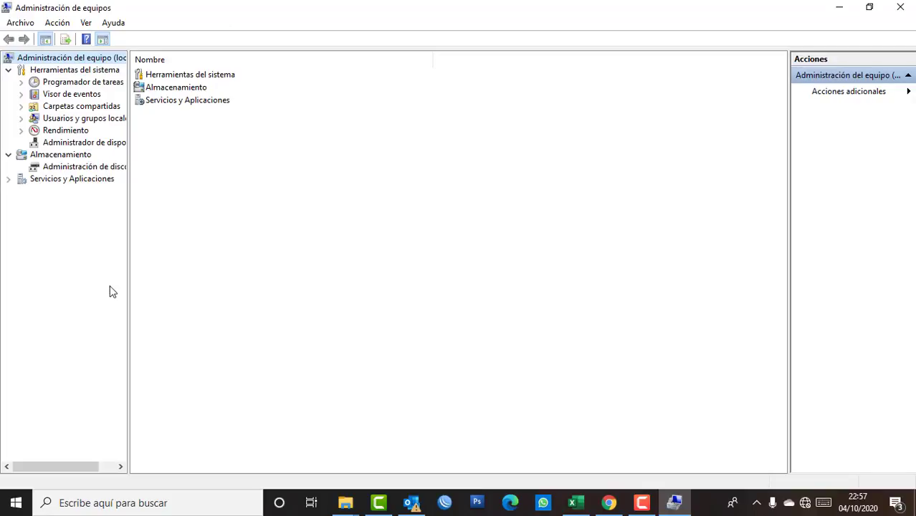
pyautogui.moveTo(129, 270); pyautogui.dragTo(237, 273)
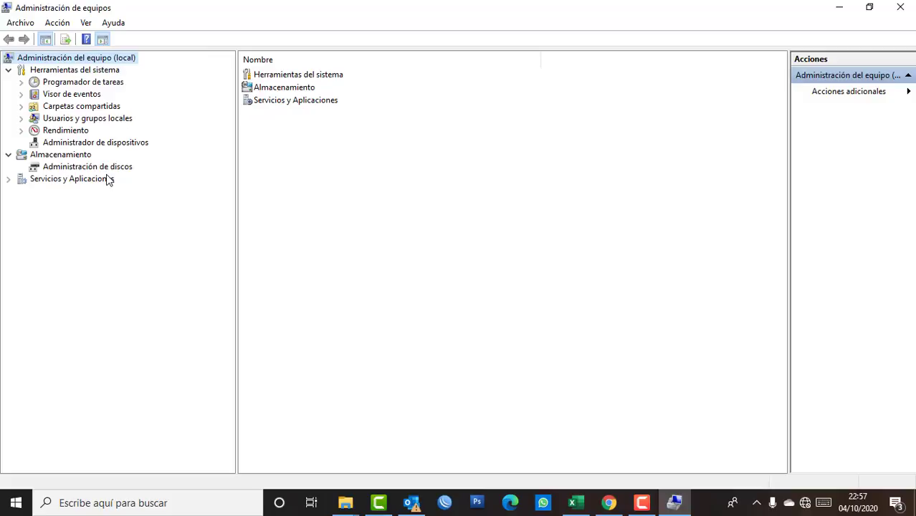
# - Examine the processors and the Intel Ethernet and D-Link wireless network adapters in Device Manager, and close Computer Management
pyautogui.click(78, 143)
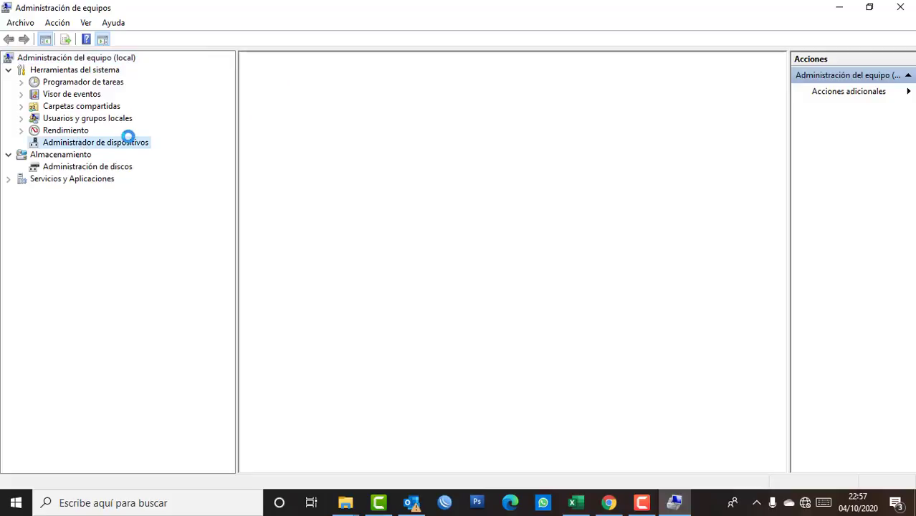
pyautogui.click(259, 82)
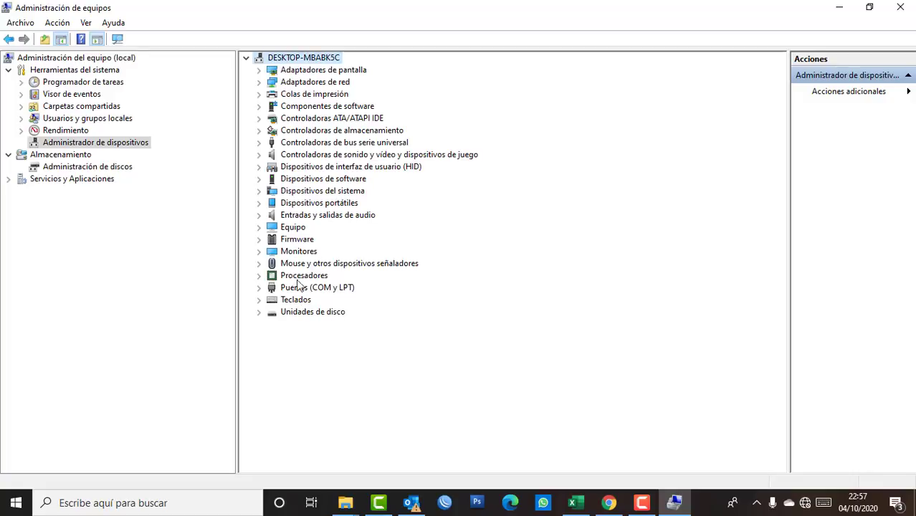
pyautogui.click(259, 276)
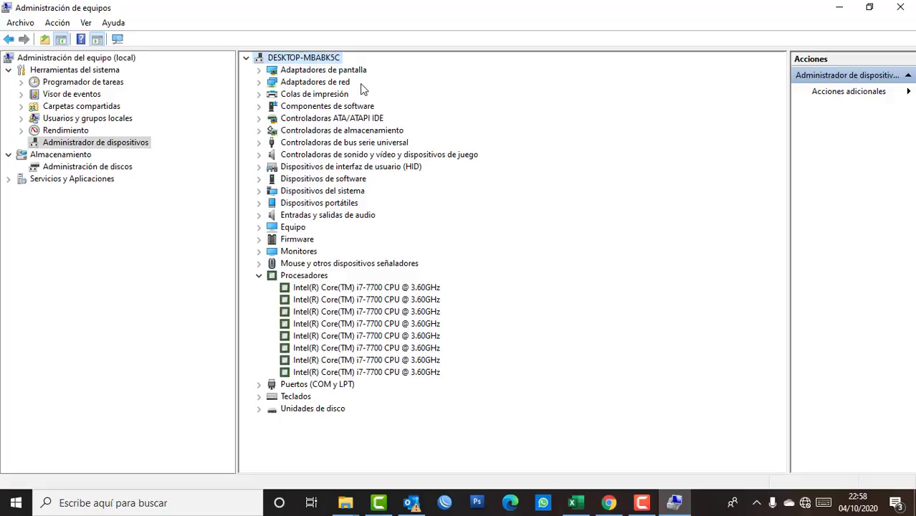
pyautogui.click(260, 83)
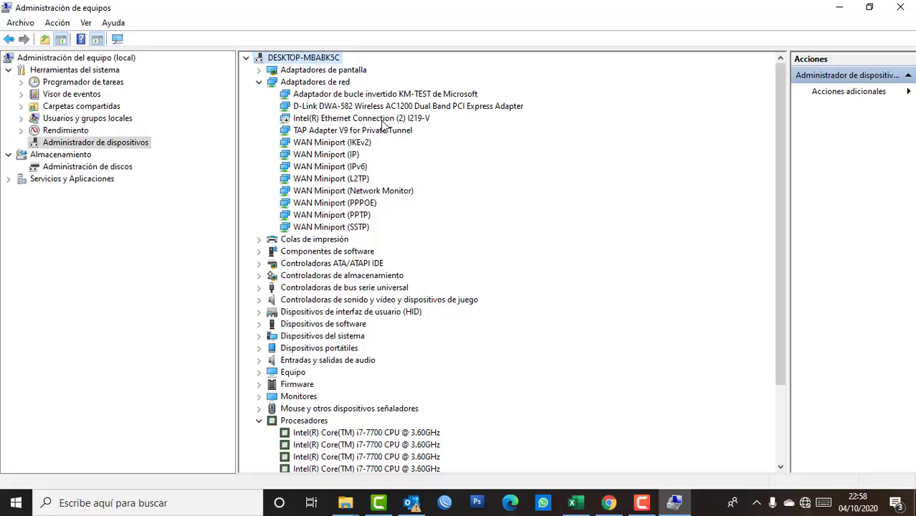
pyautogui.click(330, 120)
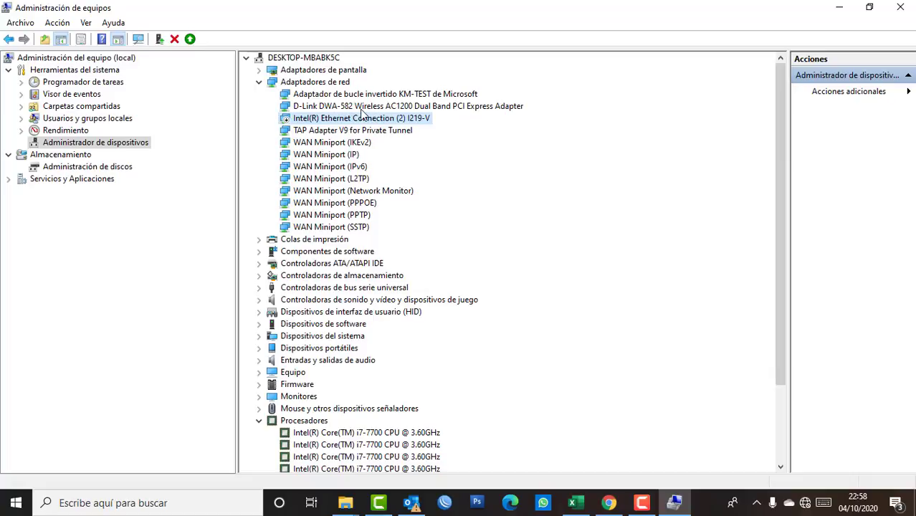
pyautogui.click(406, 108)
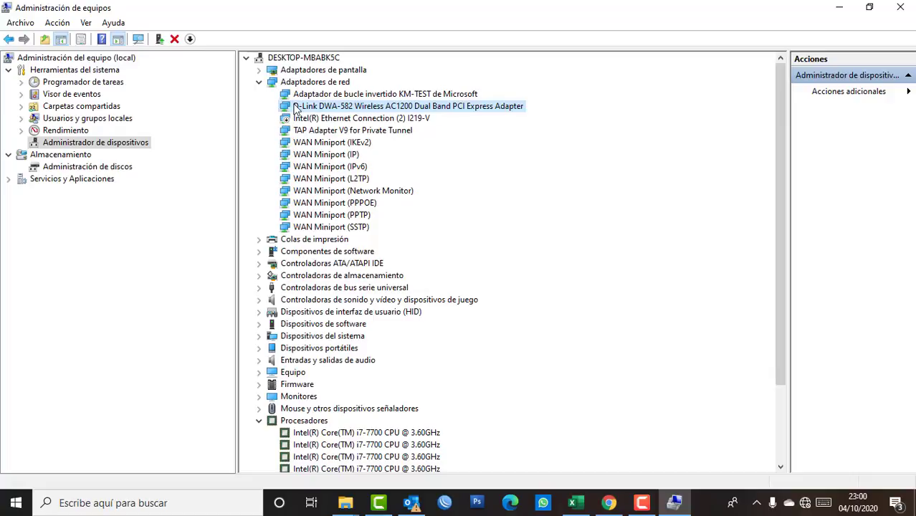
pyautogui.click(892, 13)
pyautogui.click(622, 55)
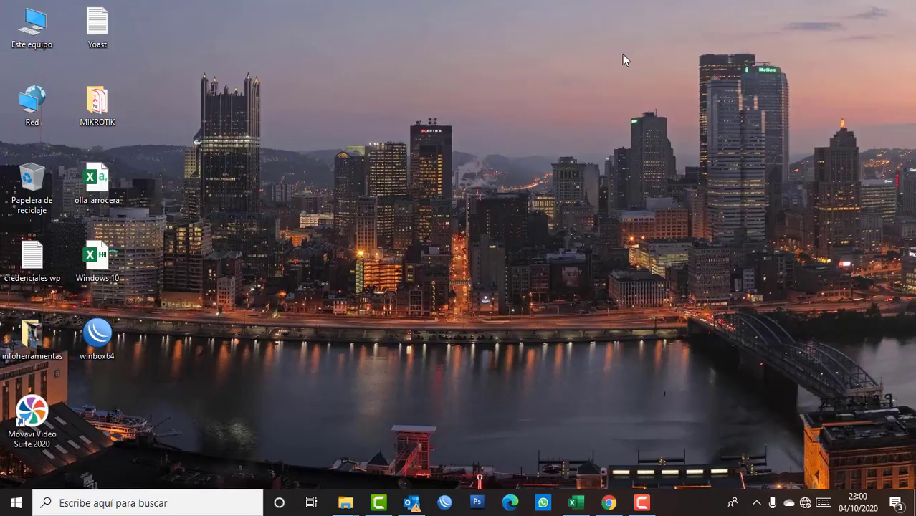
# - Open the Network Connections window by running ncpa.cpl
pyautogui.rightClick(9, 507)
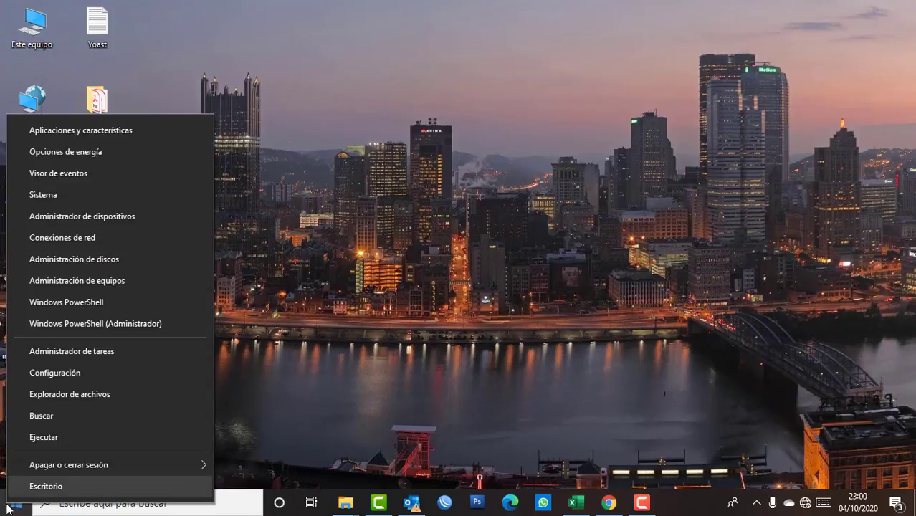
pyautogui.click(76, 434)
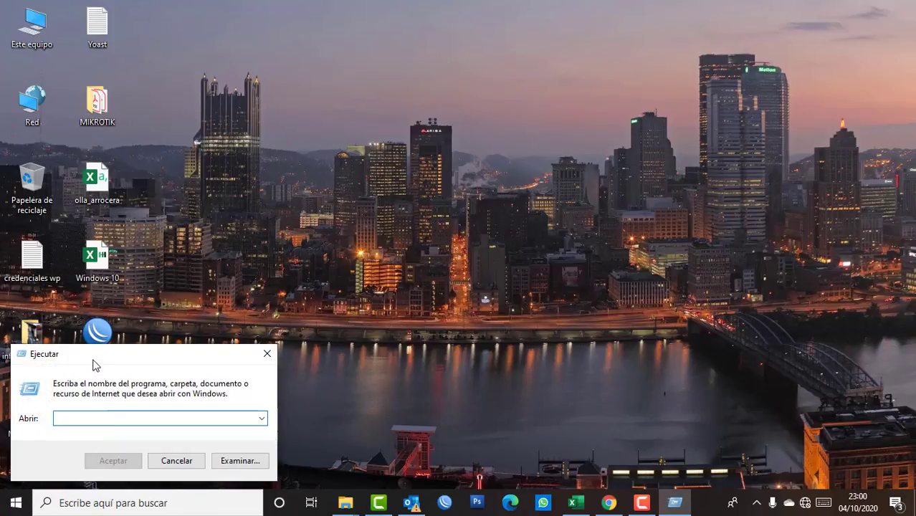
pyautogui.moveTo(93, 365); pyautogui.dragTo(374, 34)
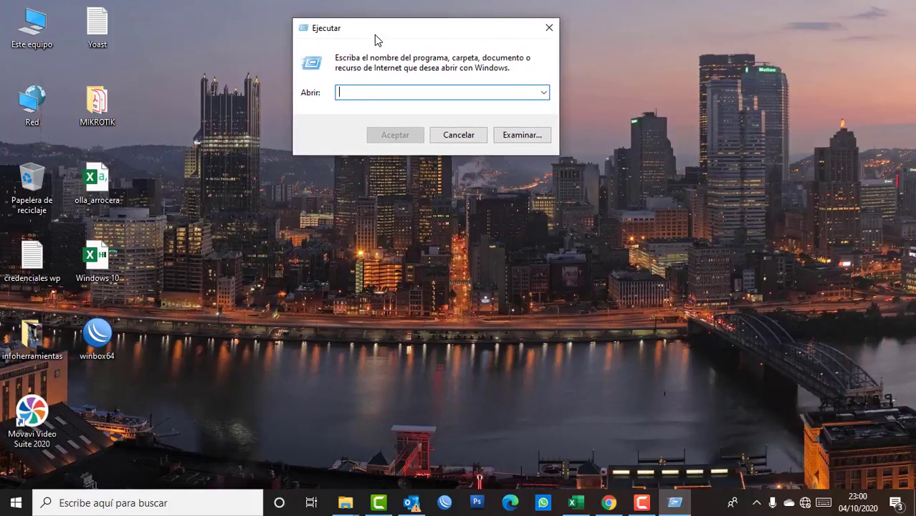
pyautogui.write('nc')
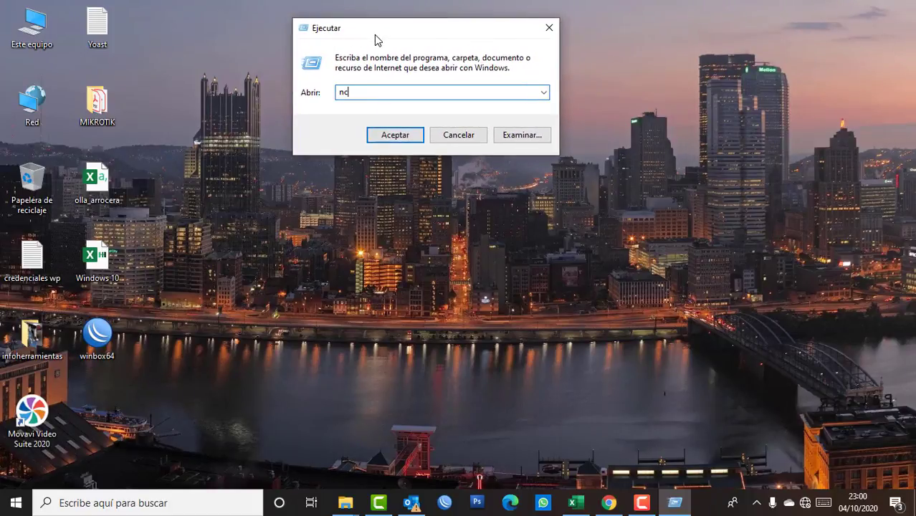
pyautogui.write('pa.cpl')
pyautogui.press('Return')
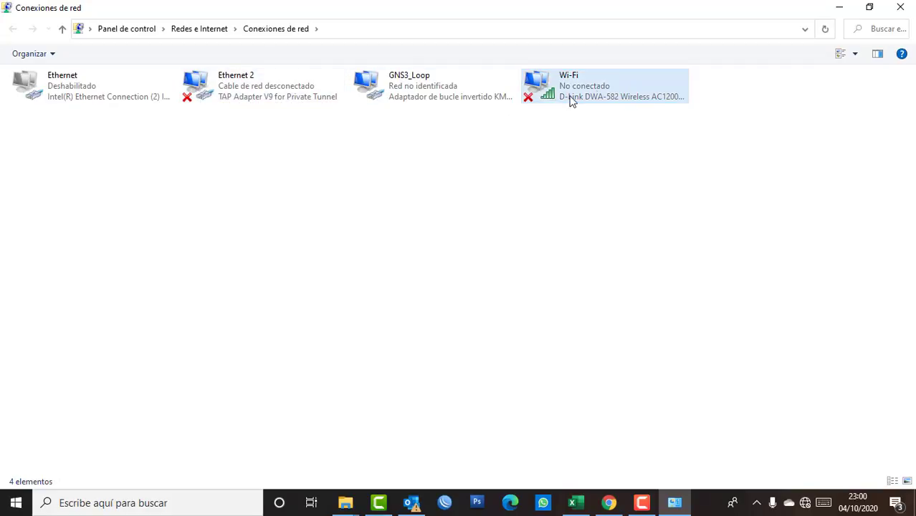
# - Disable the Wi-Fi network adapter and check the available networks list
pyautogui.click(611, 89)
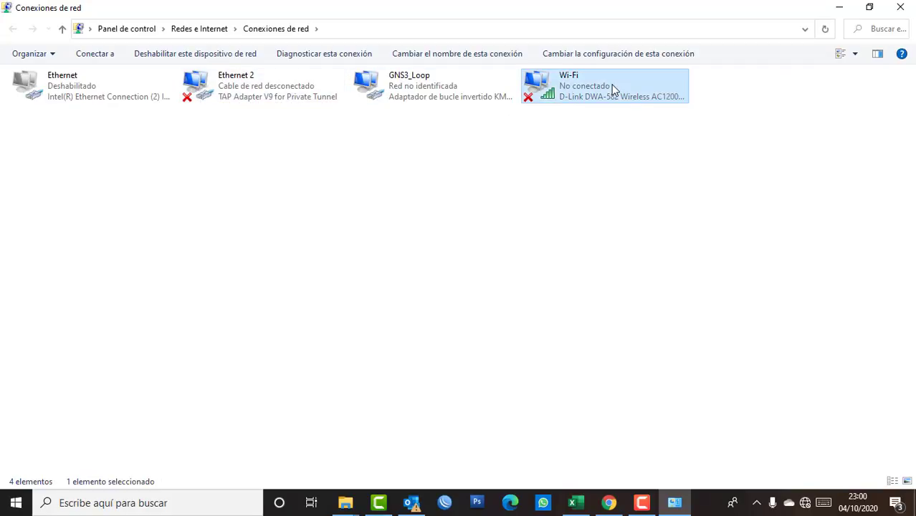
pyautogui.rightClick(612, 87)
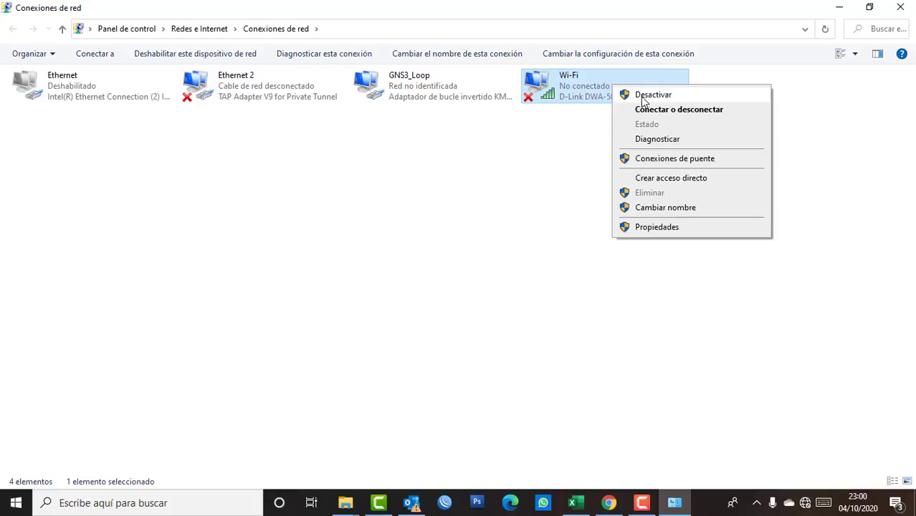
pyautogui.click(643, 94)
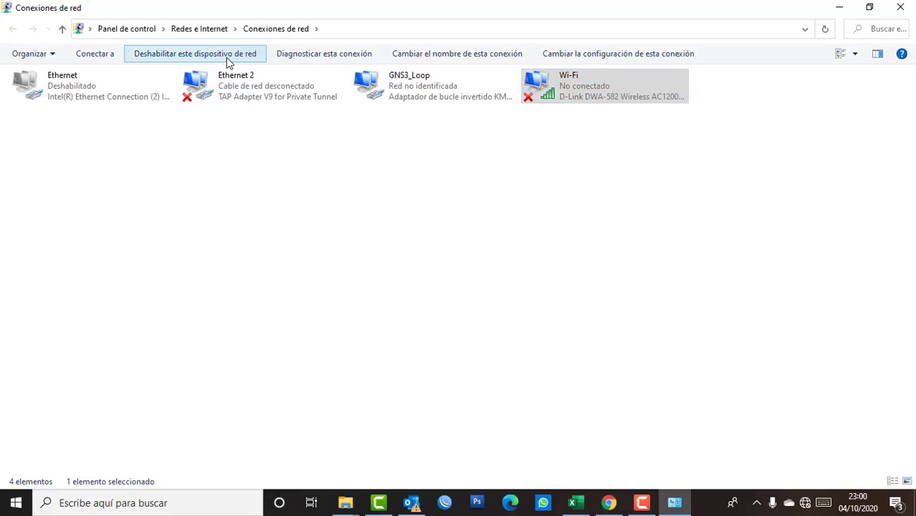
pyautogui.click(724, 141)
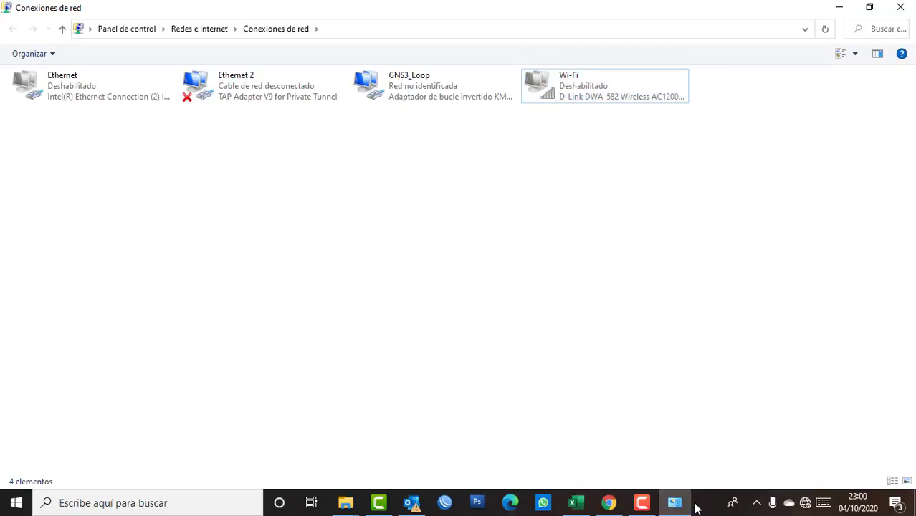
pyautogui.click(805, 502)
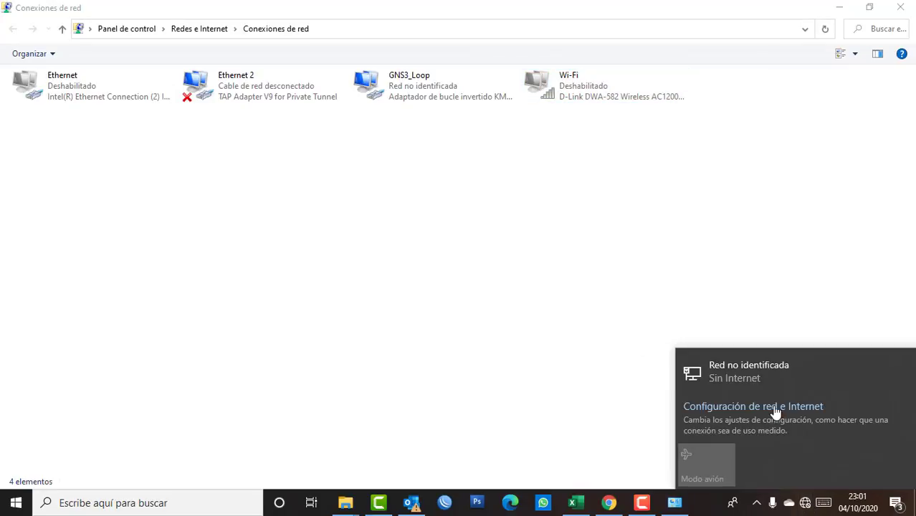
pyautogui.click(742, 167)
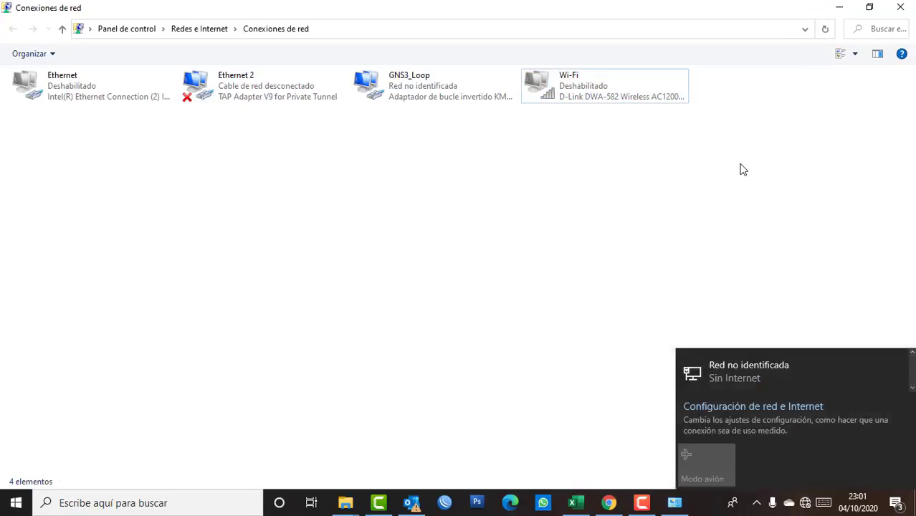
# - Enable the Wi-Fi network adapter again and leave it selected
pyautogui.click(586, 95)
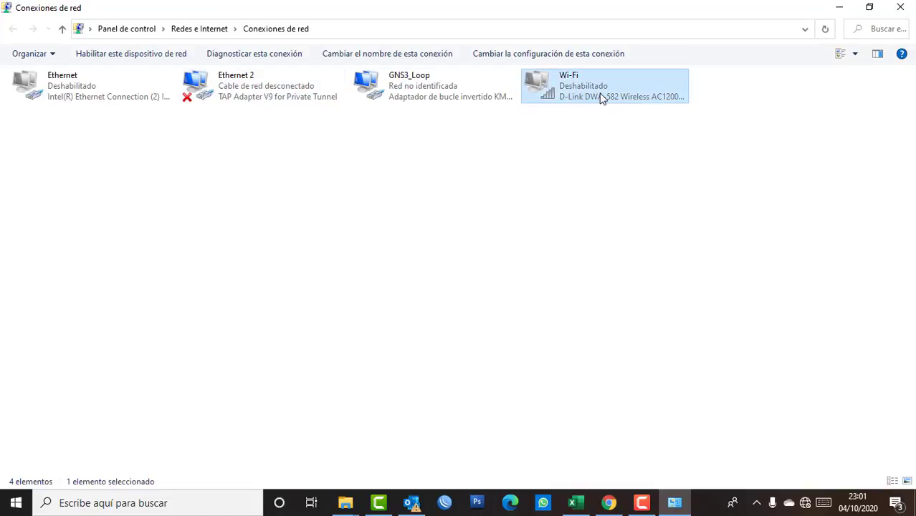
pyautogui.rightClick(600, 97)
pyautogui.click(637, 102)
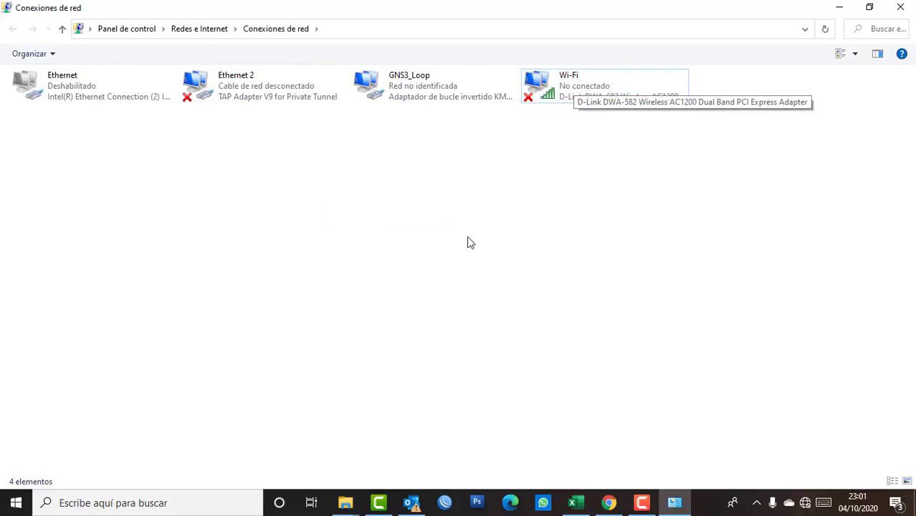
pyautogui.moveTo(484, 223); pyautogui.dragTo(567, 70)
pyautogui.click(577, 95)
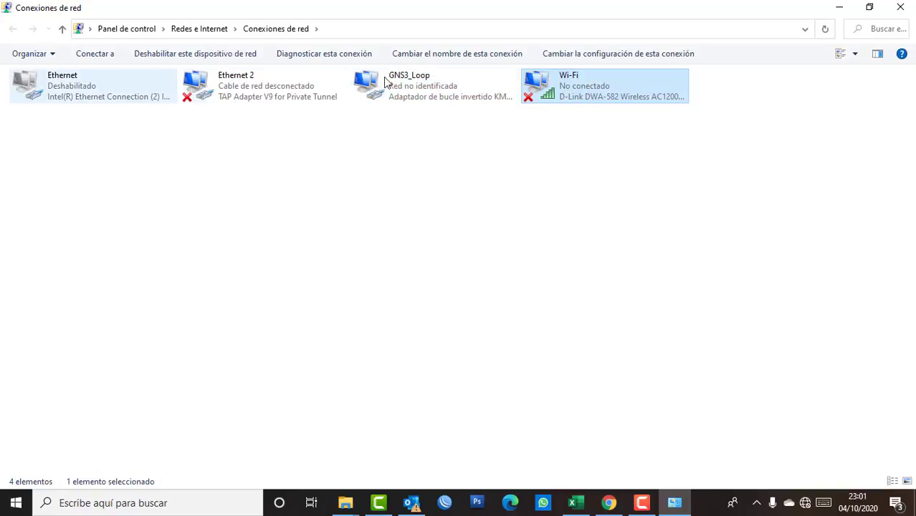
# - Try to connect the Wi-Fi adapter to the Wifi_Home network with automatic connection left off
pyautogui.rightClick(615, 87)
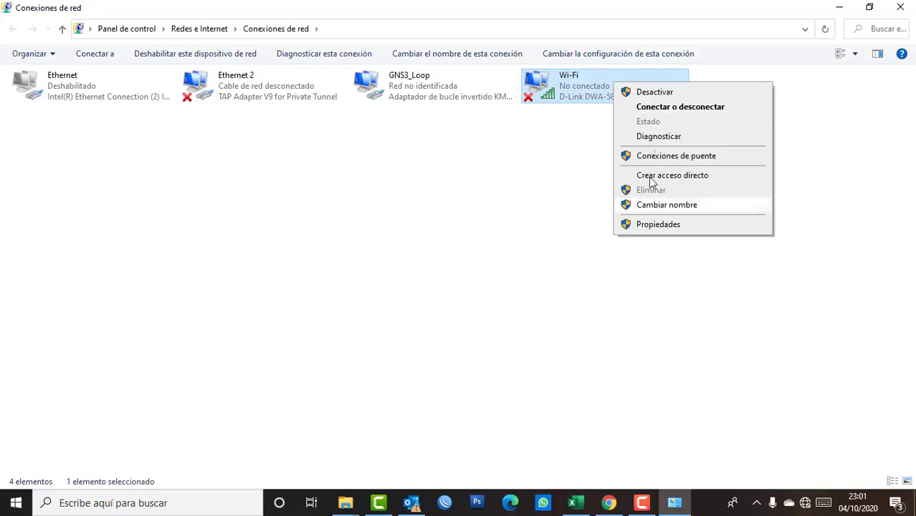
pyautogui.click(650, 111)
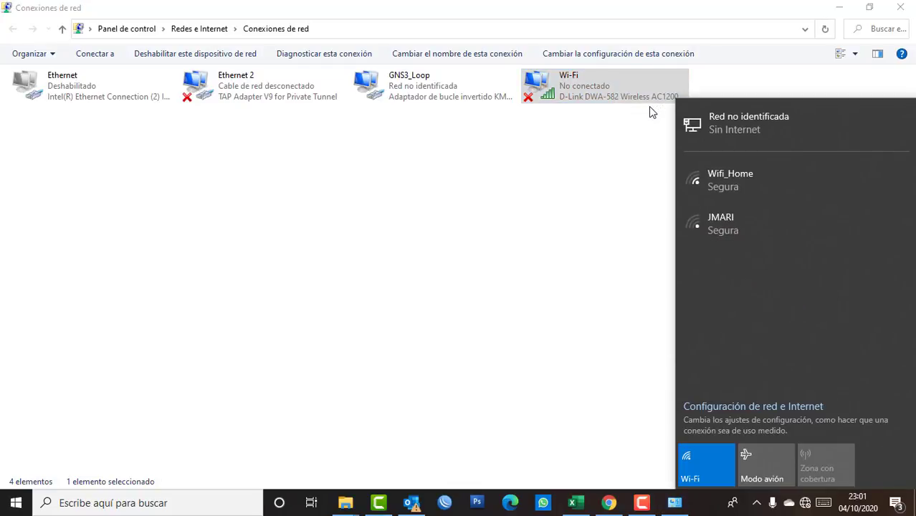
pyautogui.click(806, 504)
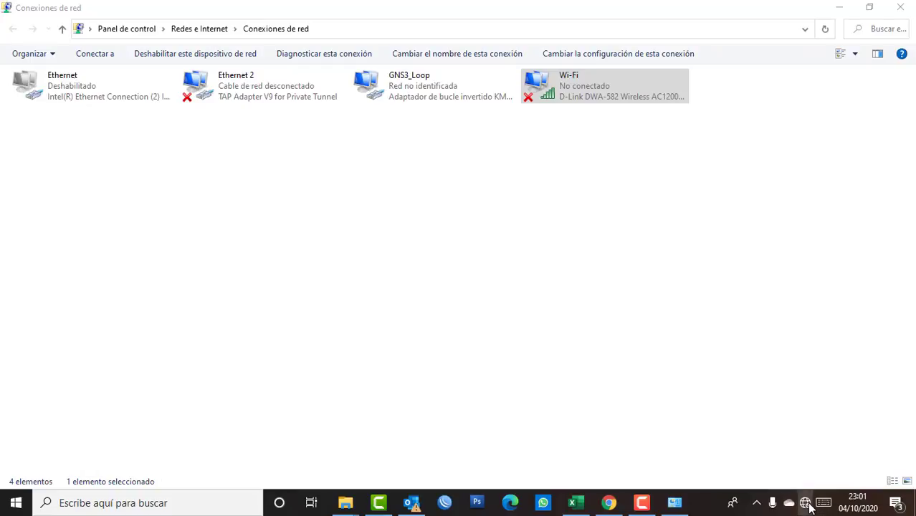
pyautogui.click(805, 504)
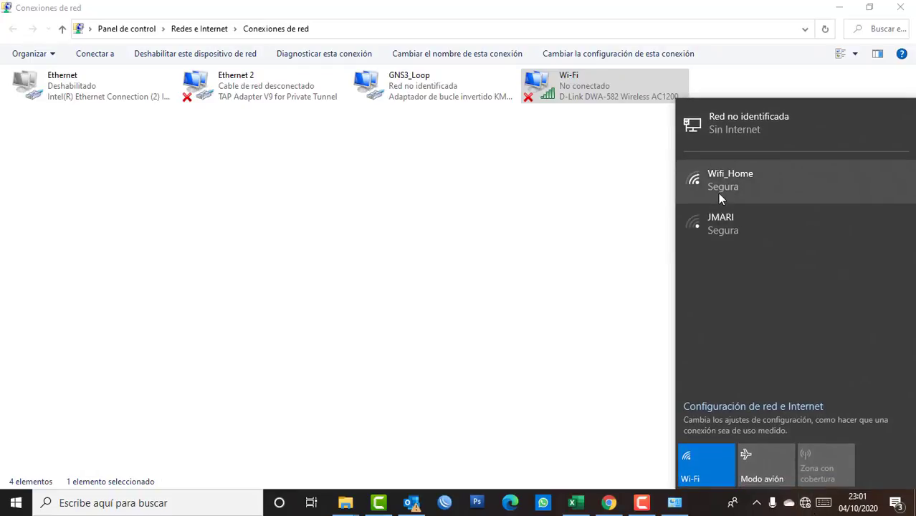
pyautogui.click(718, 192)
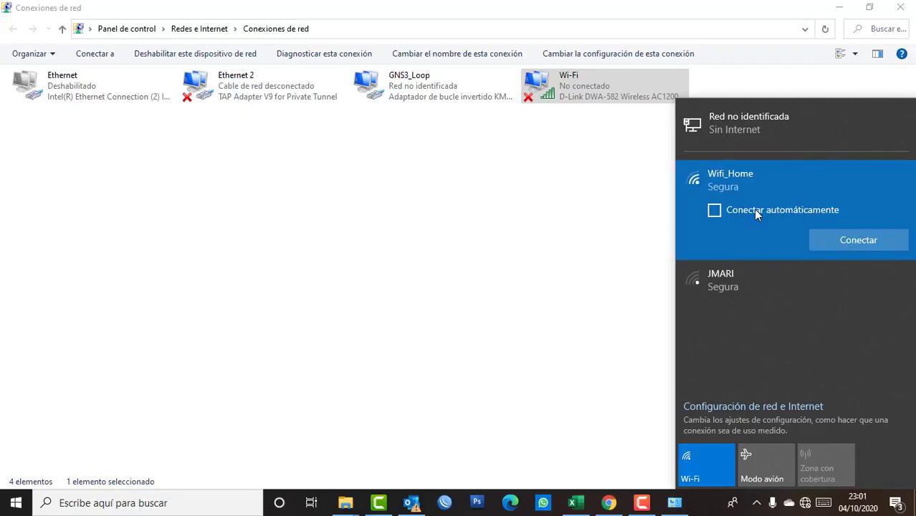
pyautogui.click(859, 238)
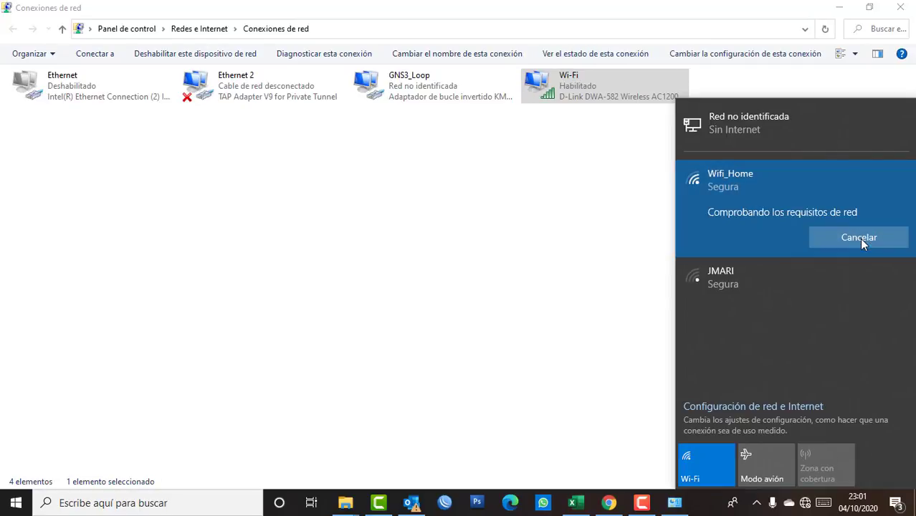
pyautogui.click(859, 238)
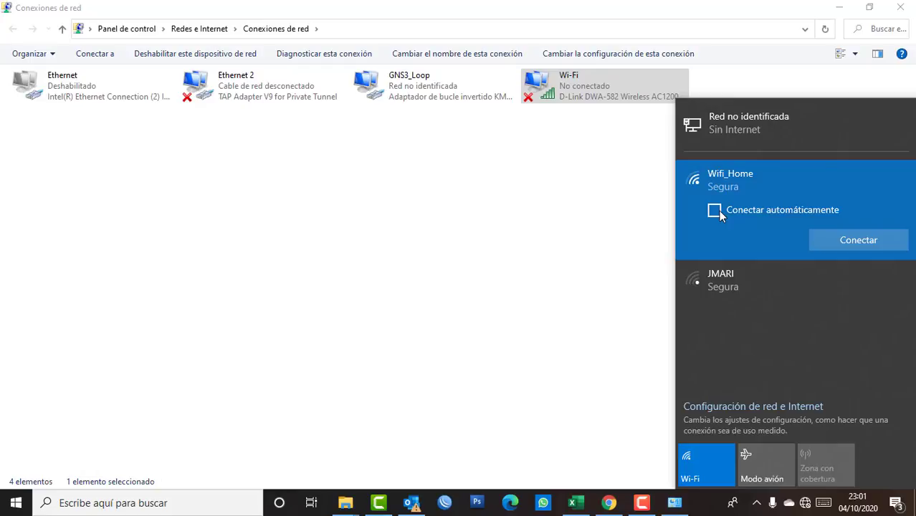
pyautogui.click(474, 305)
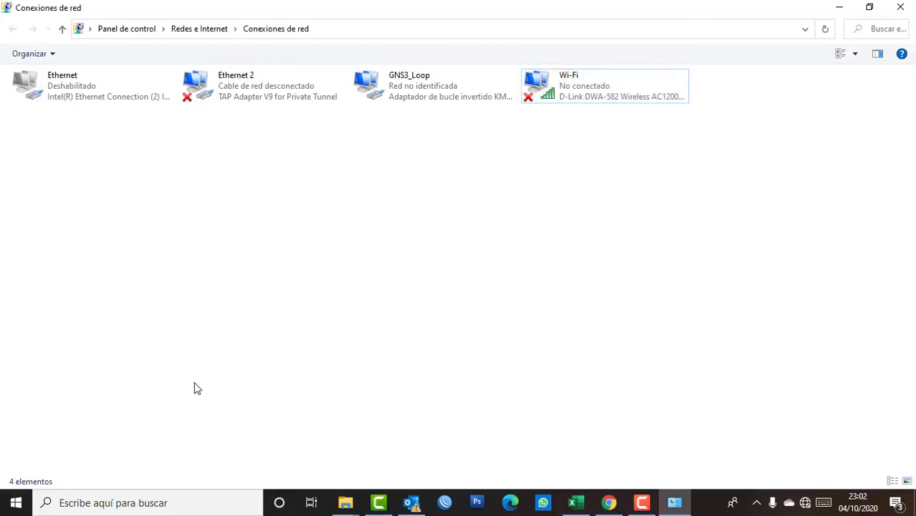
# - Connect to the Wifi_Home network with Conectar automáticamente enabled, and close the available networks list
pyautogui.click(801, 507)
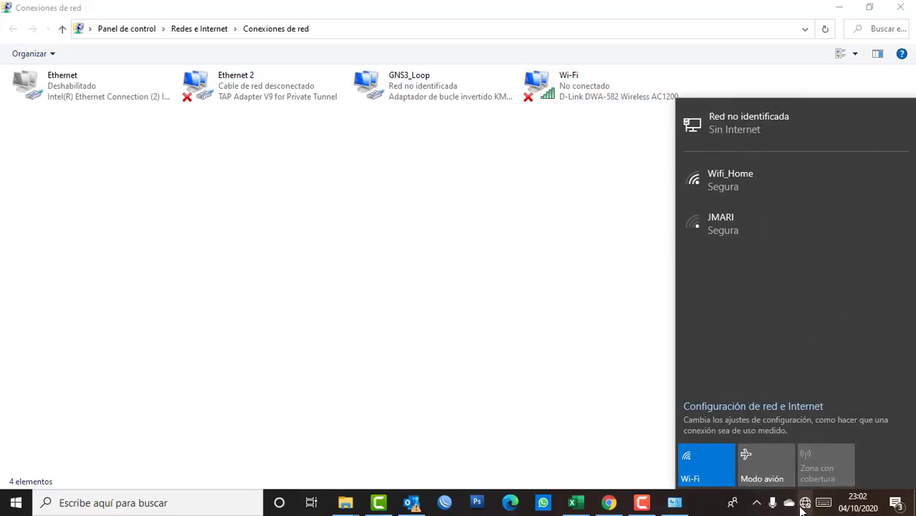
pyautogui.click(751, 186)
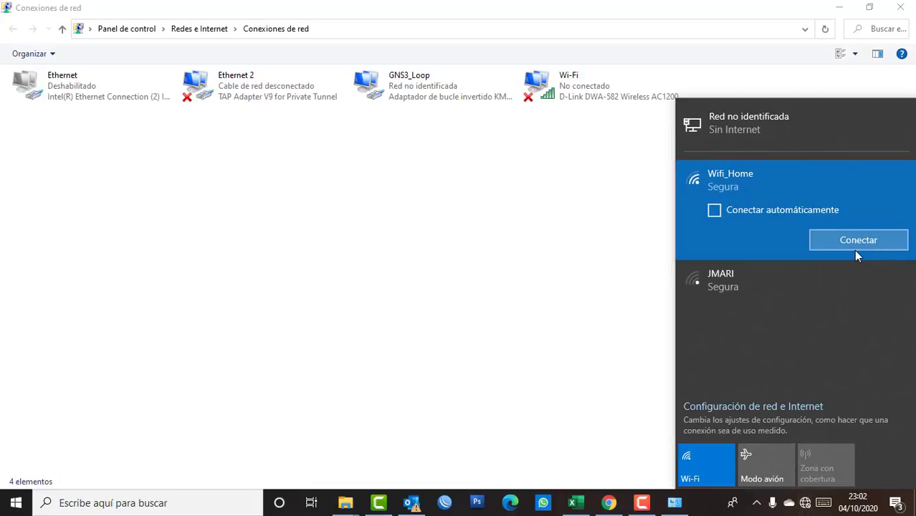
pyautogui.click(804, 503)
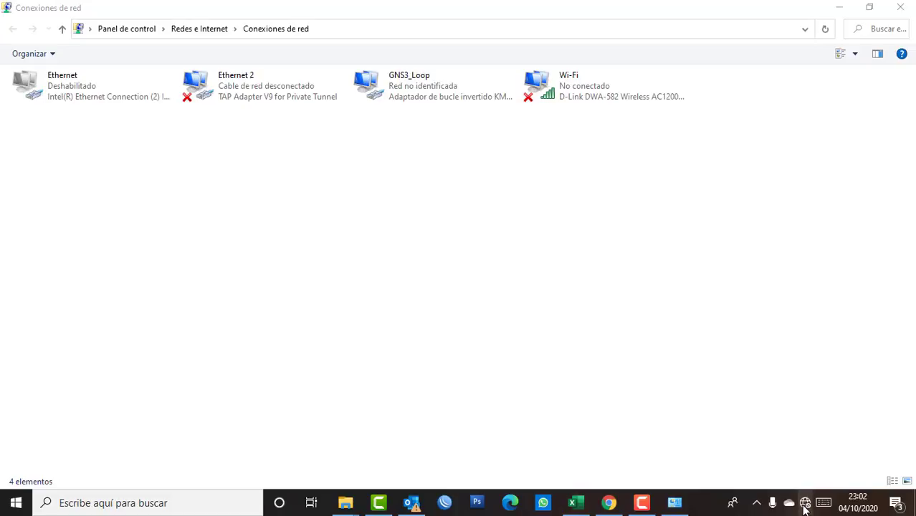
pyautogui.click(804, 502)
pyautogui.click(779, 187)
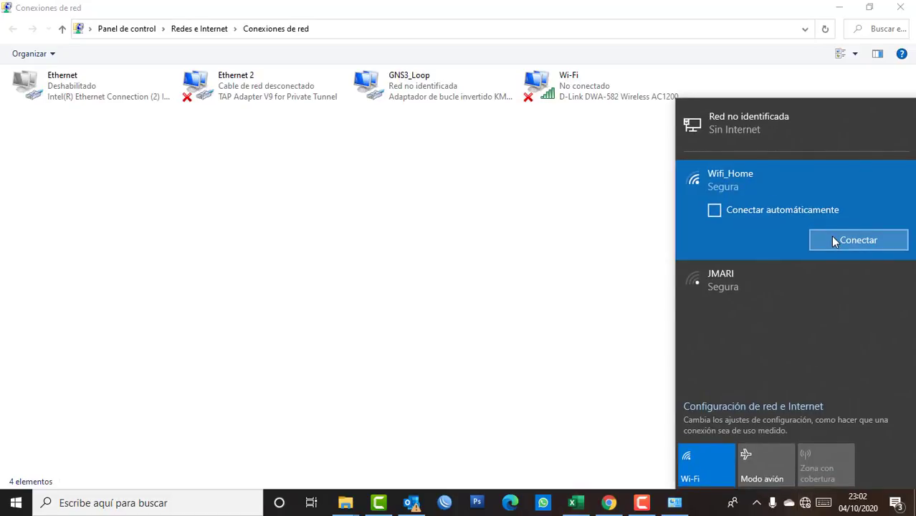
pyautogui.click(715, 211)
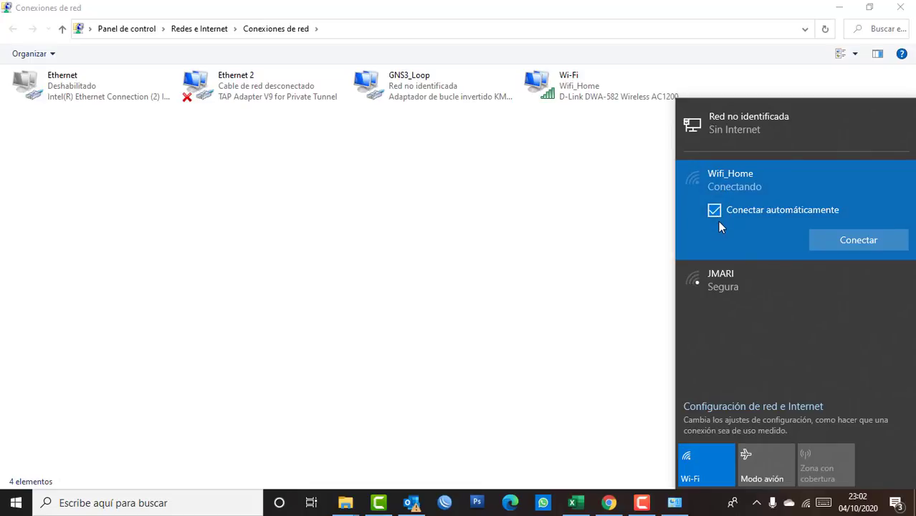
pyautogui.click(867, 241)
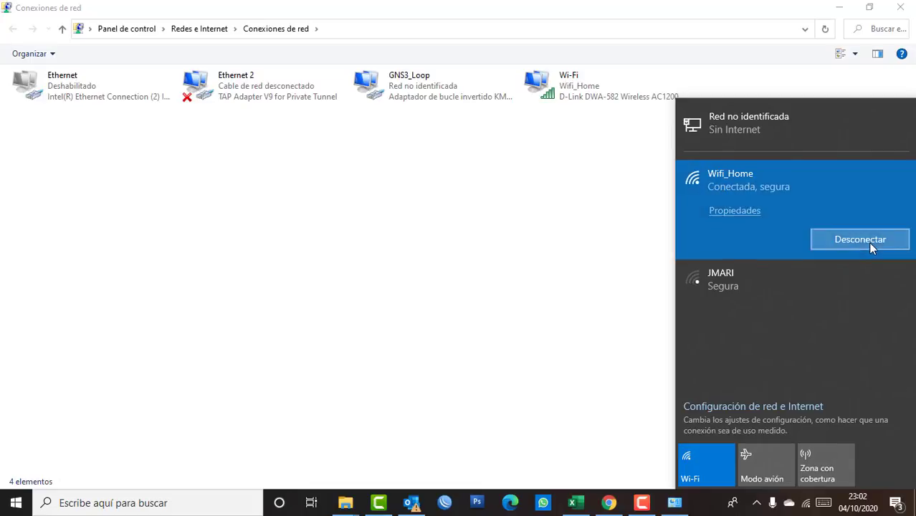
pyautogui.click(661, 227)
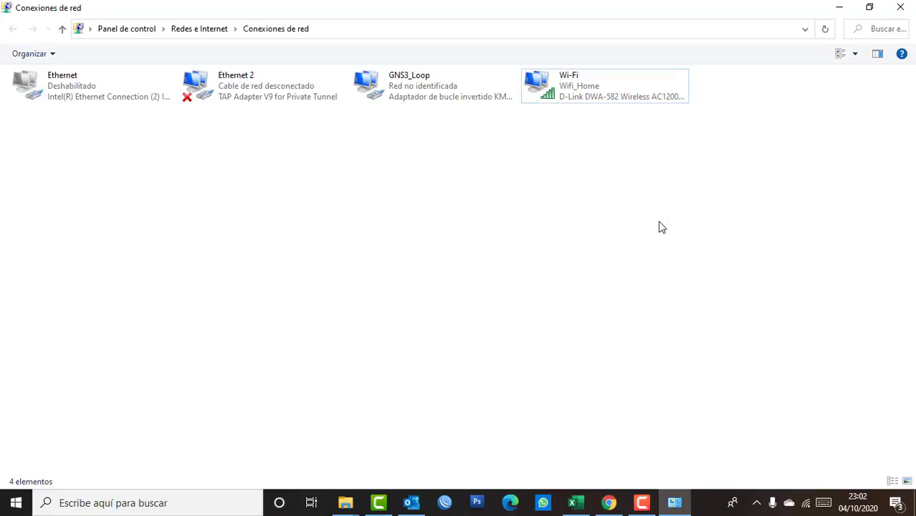